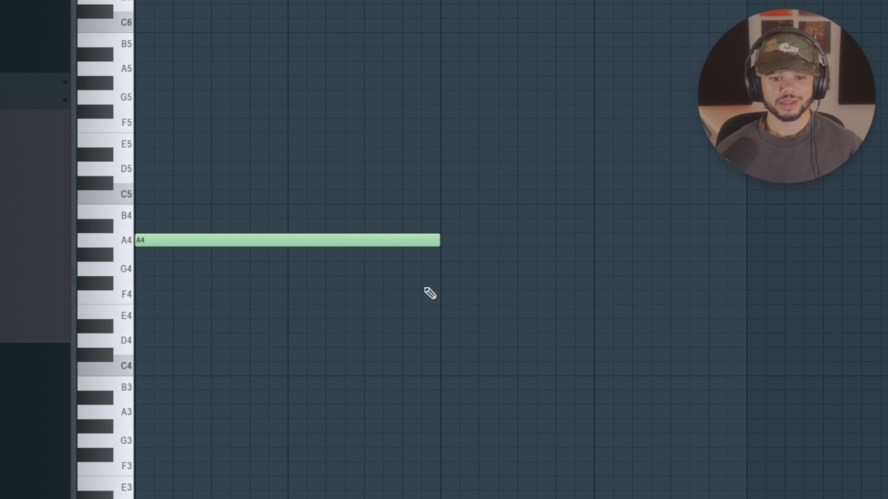
Place a G4 note after the A4 and raise the duplicates of both notes to E5 and D5
click(451, 273)
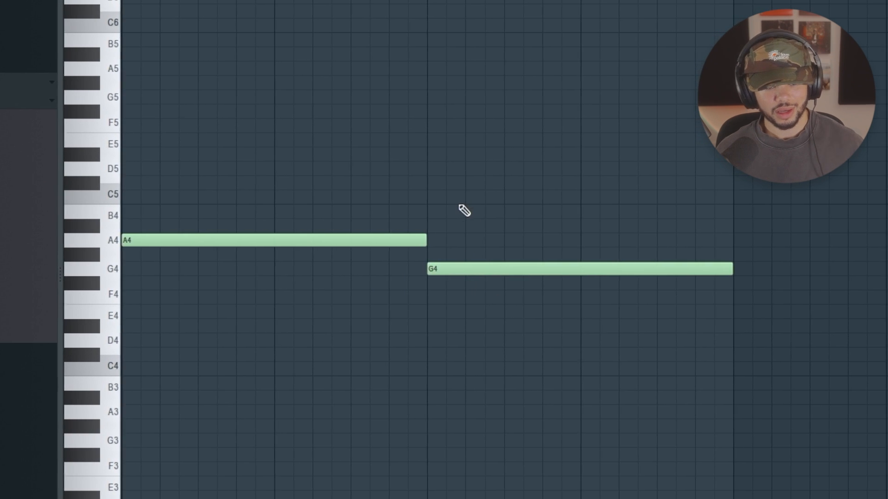
key(space)
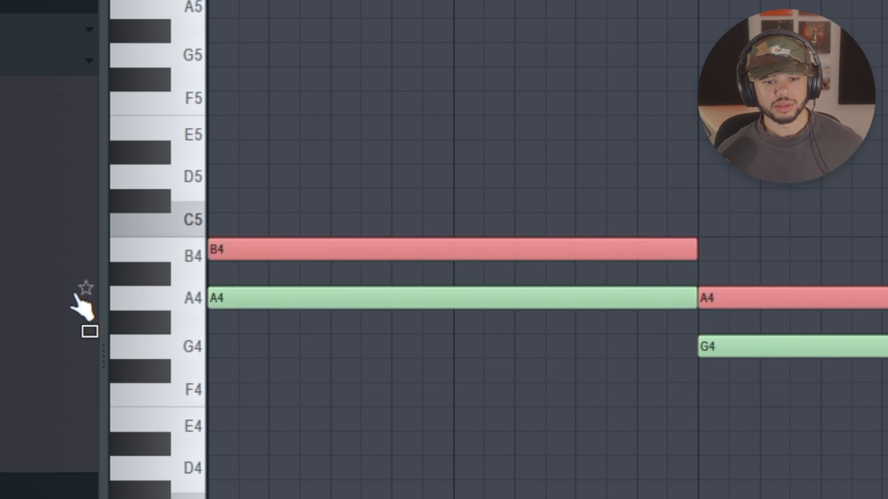
key(shift+Up)
key(shift+Up)
key(shift+Up)
key(shift+Up)
key(shift+Up)
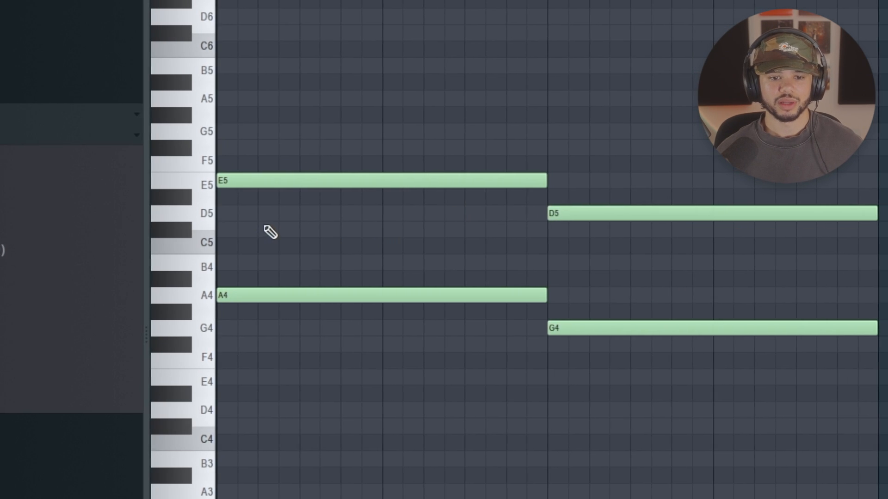
Add C#5 to the first chord and B4 to the second chord, and play back the two triads
drag(252, 230, 170, 231)
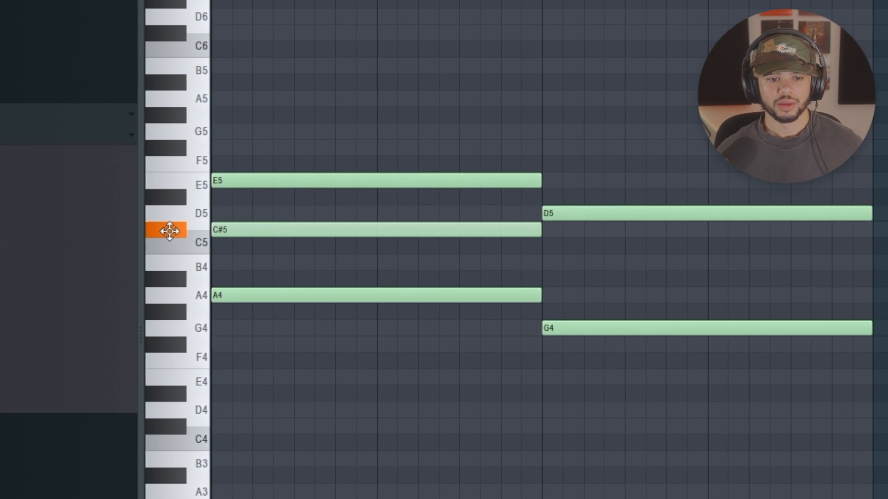
click(544, 263)
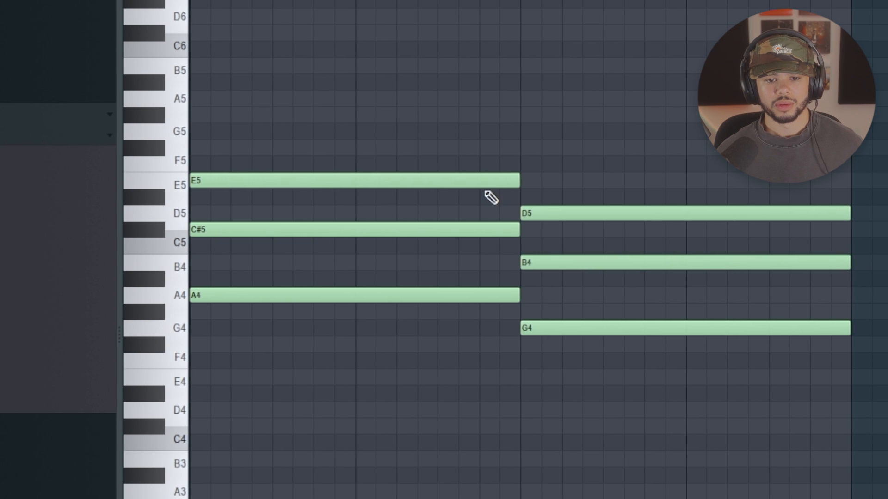
key(space)
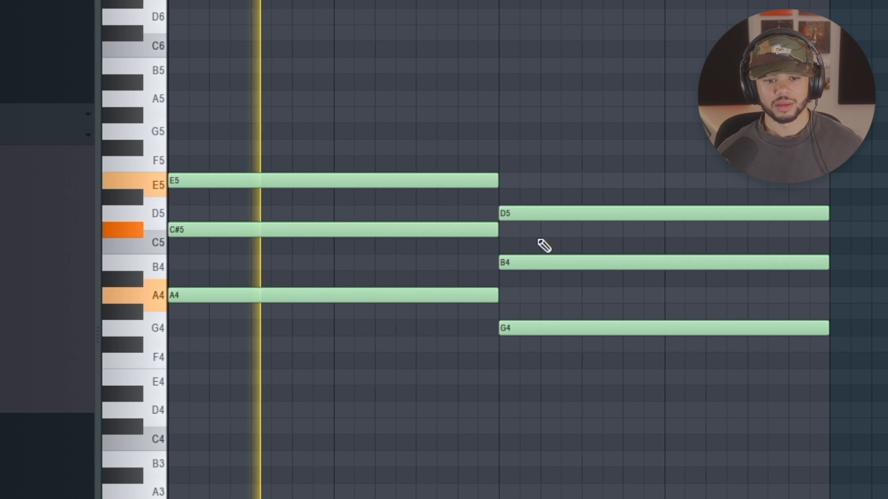
key(space)
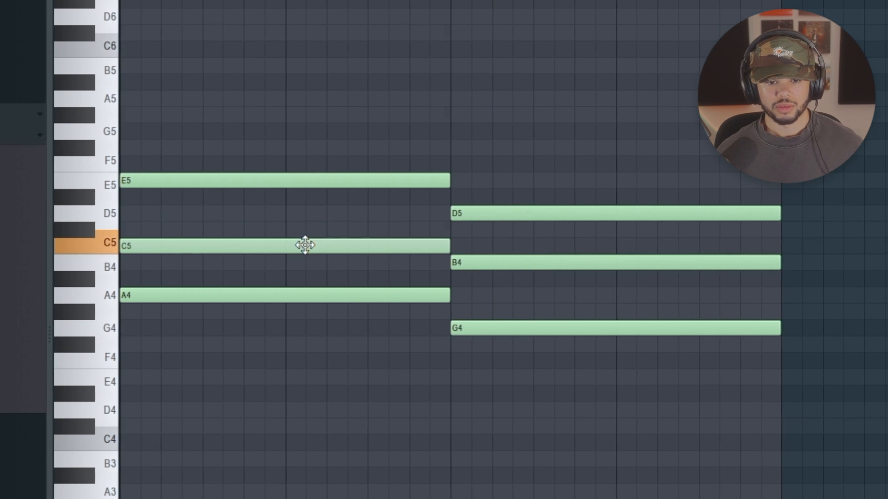
Try lowering the second chord's B4 to A#4 during playback, and undo that change
drag(578, 265, 571, 284)
key(space)
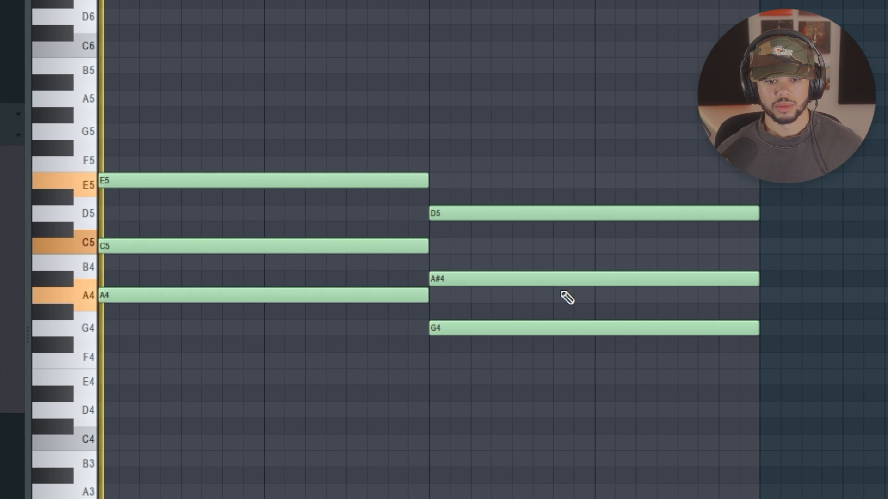
key(ctrl+z)
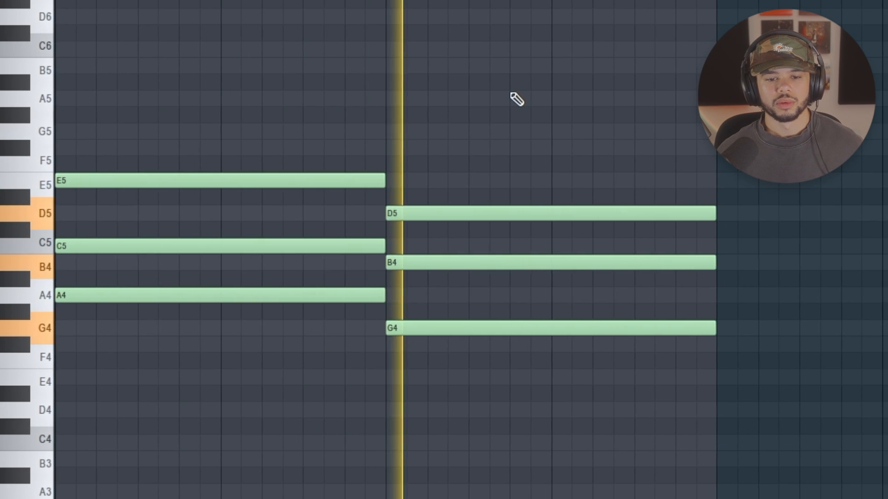
key(space)
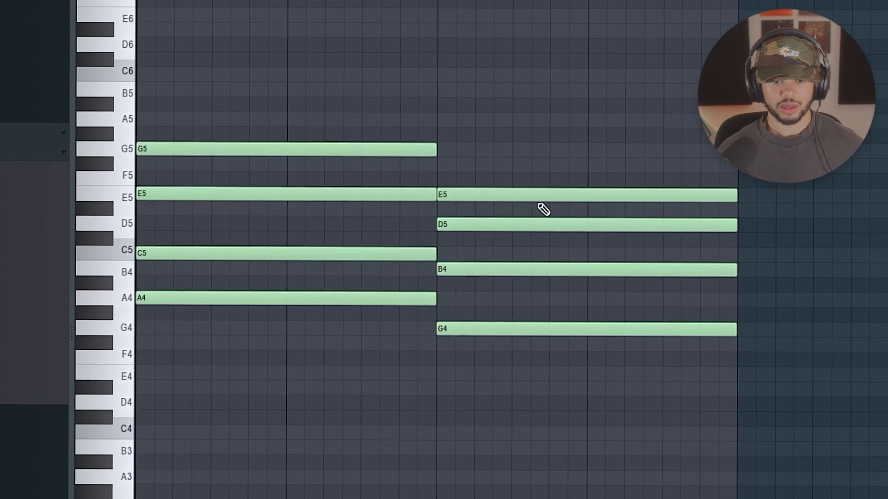
Play the two extended chords and lower the copy of the A4 chord five semitones to E4, G4, B4 and D5
drag(447, 193, 448, 194)
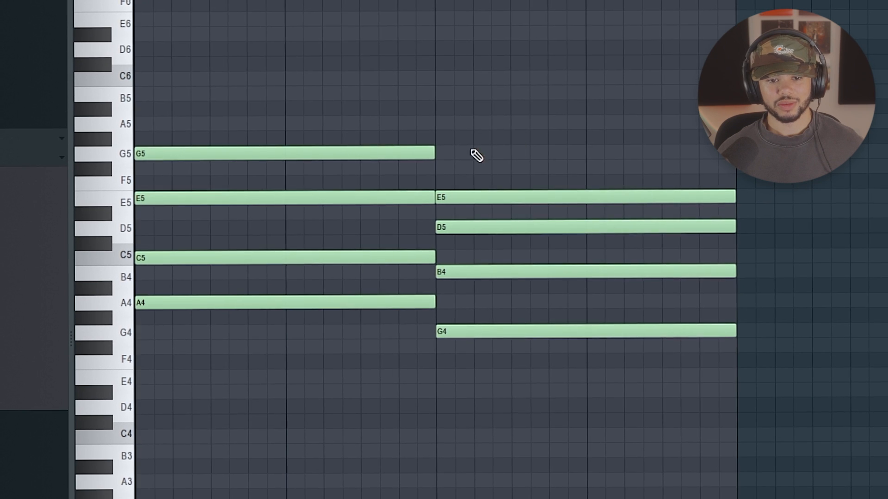
key(space)
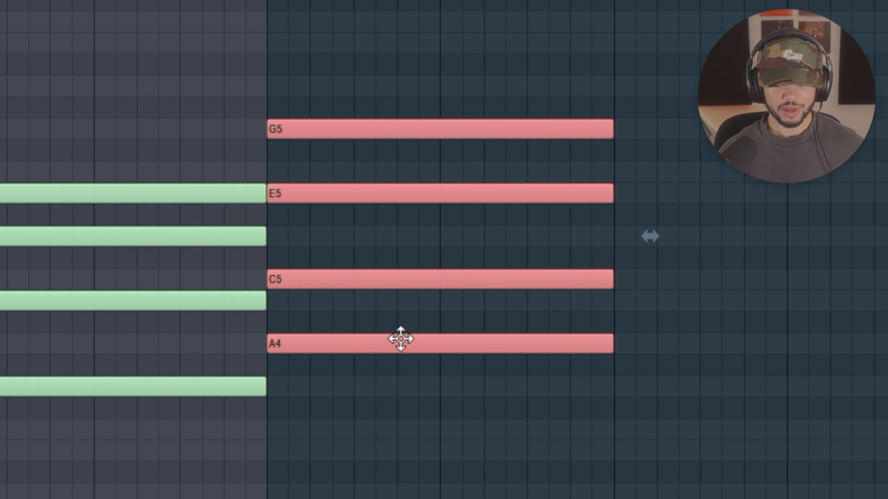
key(Down)
key(Down)
key(Down)
key(Down)
key(Down)
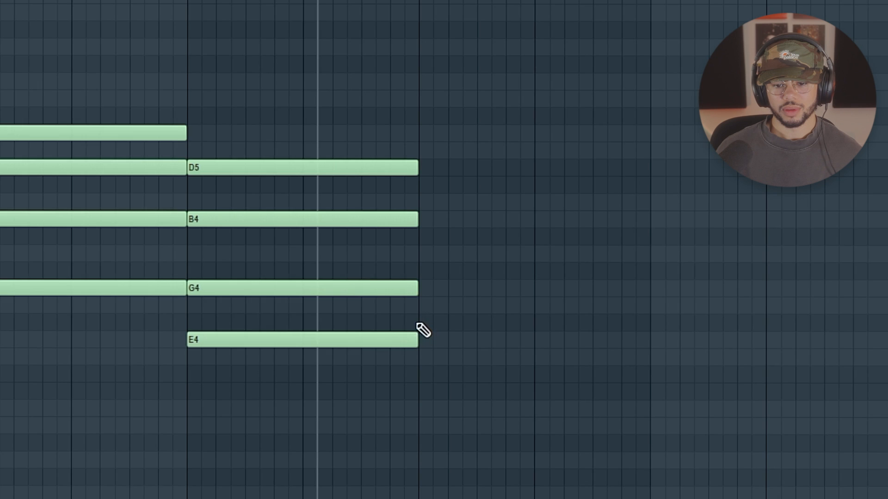
Build a fourth chord from F4, A4, C5 and E5 directly after the E4 chord
click(544, 269)
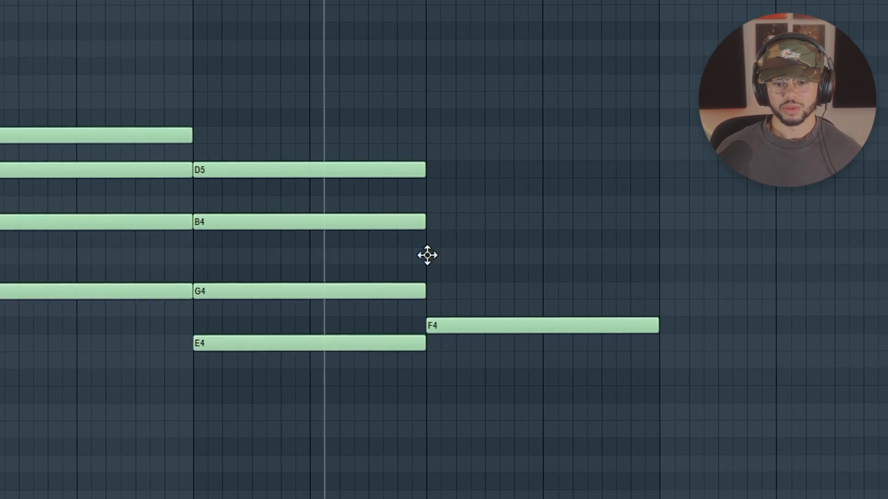
click(427, 255)
click(427, 204)
click(429, 136)
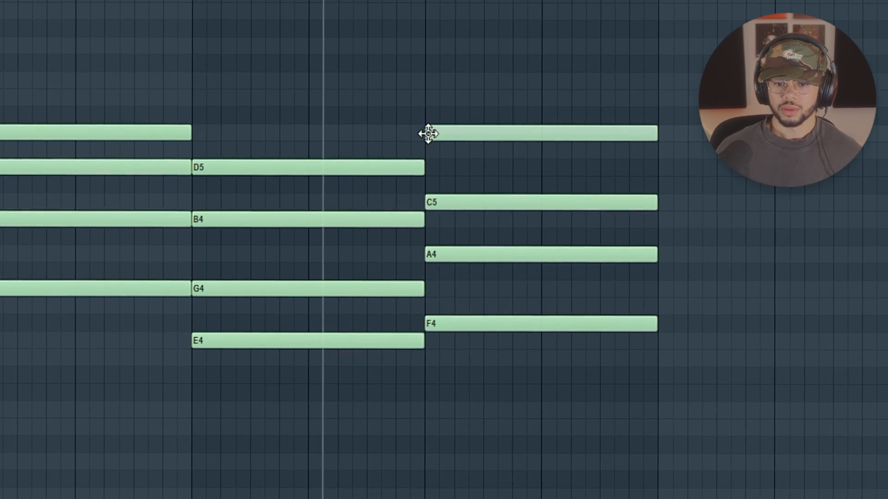
Play back the four-chord progression and set the project tempo to 90 BPM
key(space)
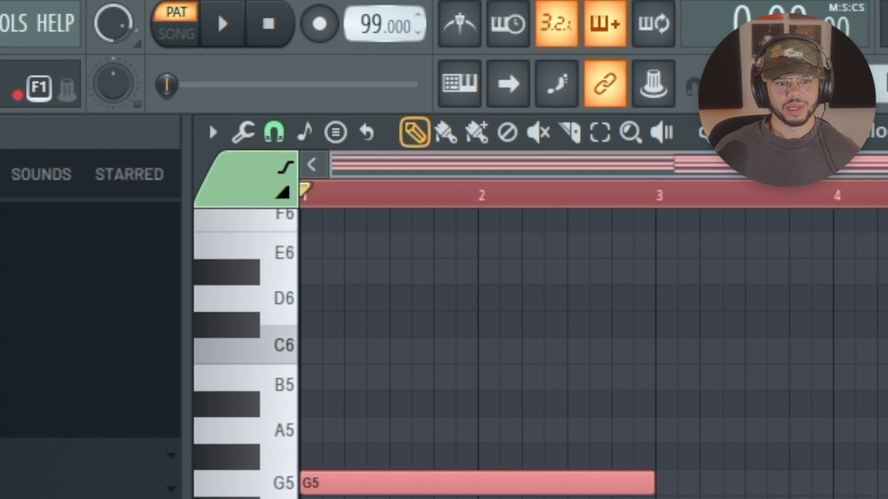
drag(386, 25, 386, 54)
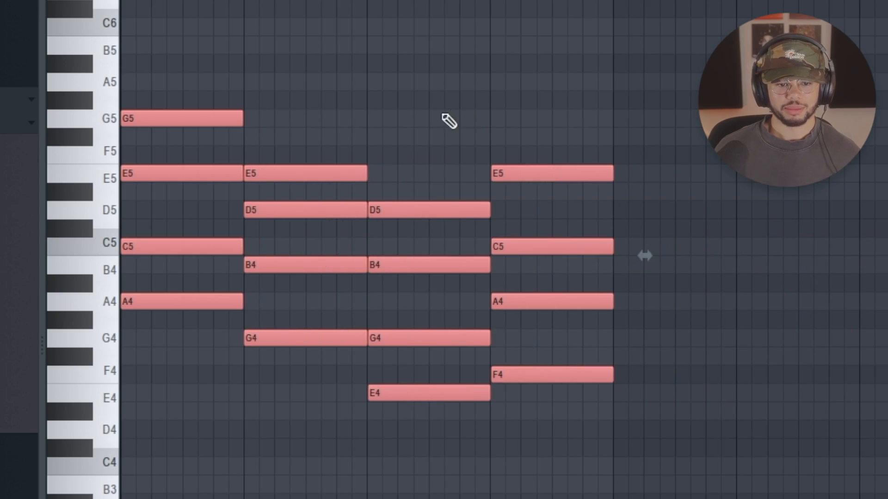
scroll(443, 114, up, 4)
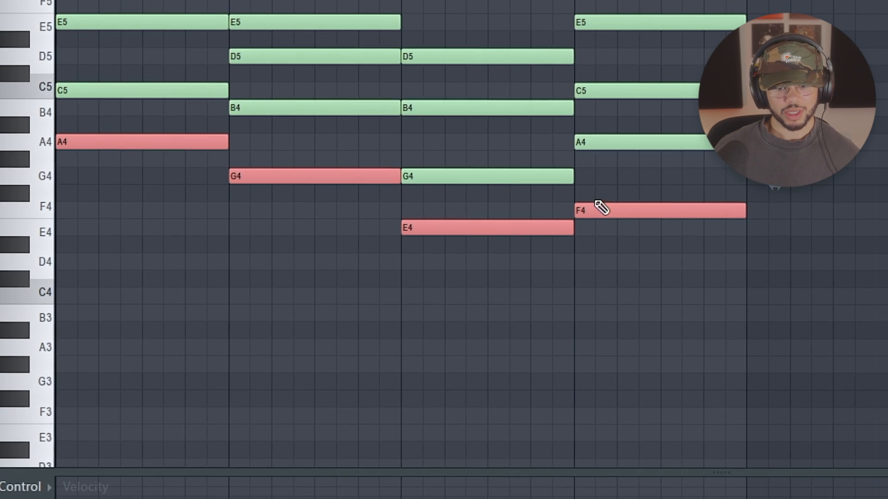
Lower the copied root notes of all four chords by an octave, and the first chord's G5 to G4
key(ctrl+Down)
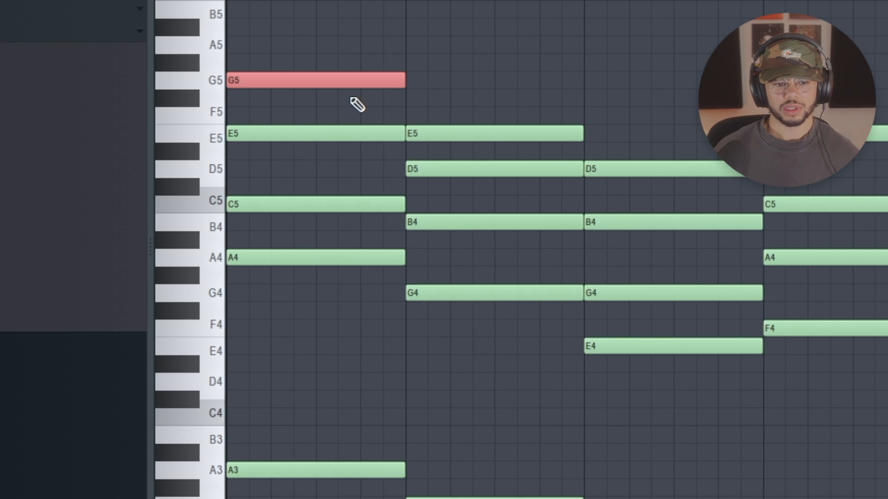
key(ctrl+Down)
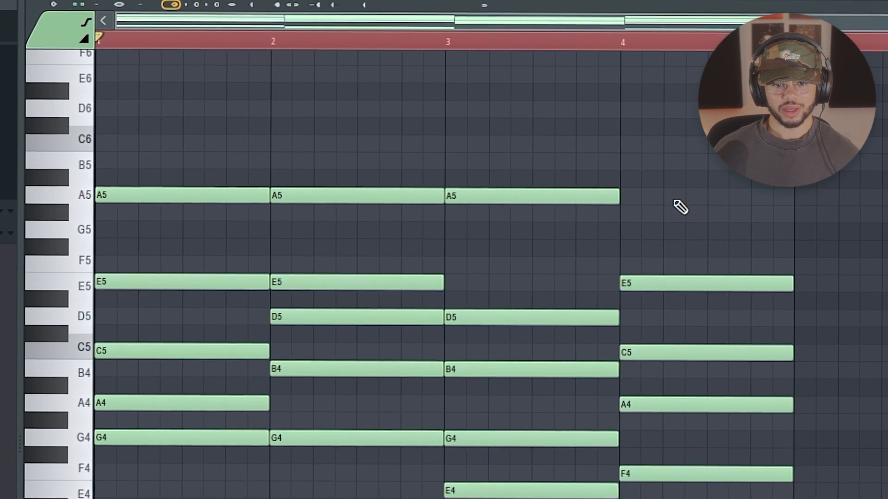
Add an A5 top note to the fourth chord and play back the progression
click(630, 194)
scroll(786, 231, down, 3)
key(space)
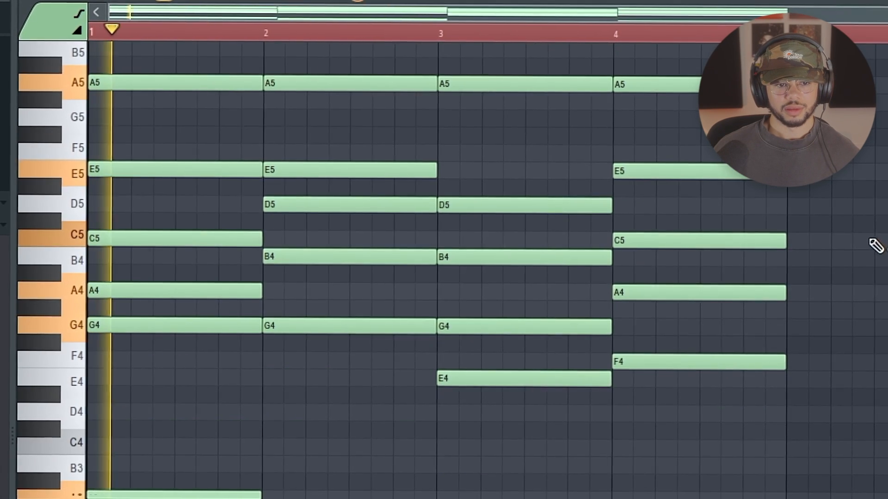
scroll(563, 145, up, 3)
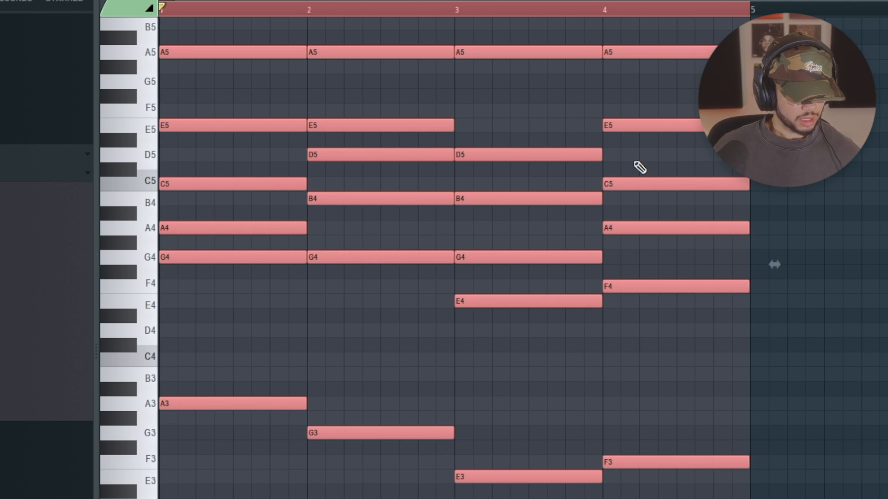
Transpose the whole progression down so the first chord's bass note is F3
key(Down)
key(Down)
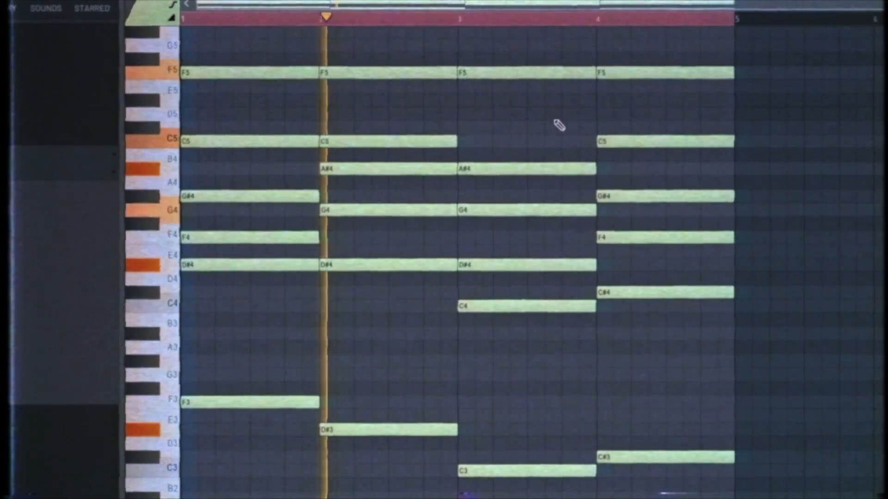
scroll(539, 121, up, 2)
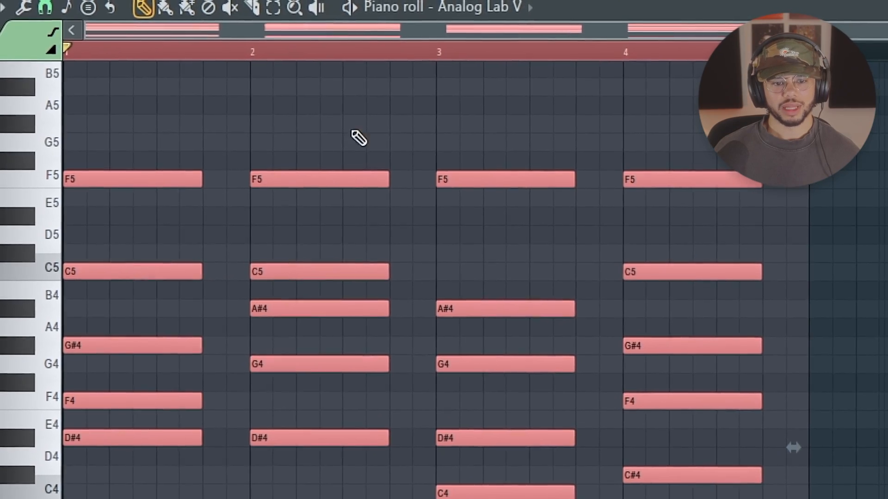
Shift the second and fourth chords earlier so each starts right where the preceding chord ends, and play the result
click(359, 136)
drag(364, 101, 359, 497)
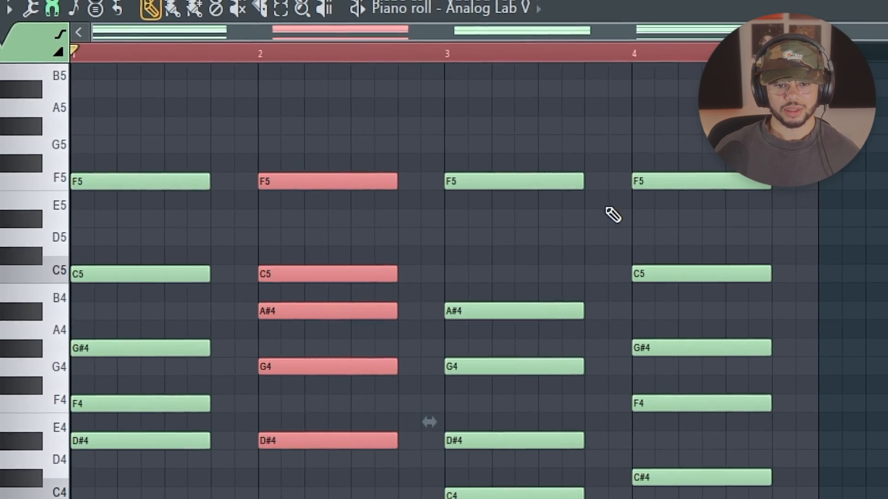
drag(686, 113, 741, 498)
key(shift+Left)
key(shift+Left)
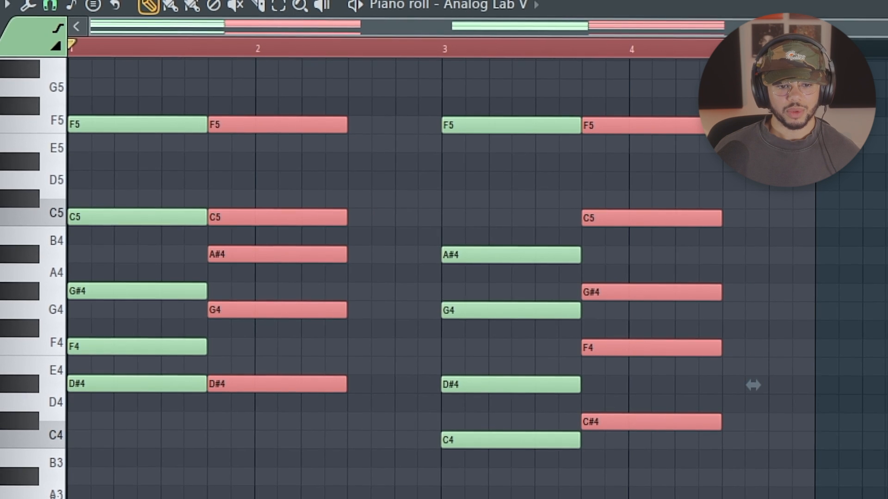
key(space)
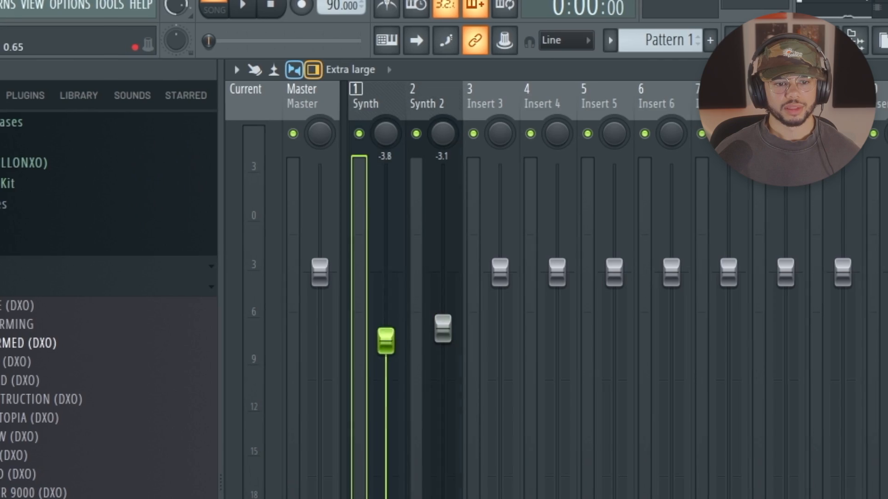
Lower the Synth mixer level slightly, set Synth 2 to -3.9 dB, and show the channel rack
drag(386, 341, 383, 349)
drag(439, 327, 436, 342)
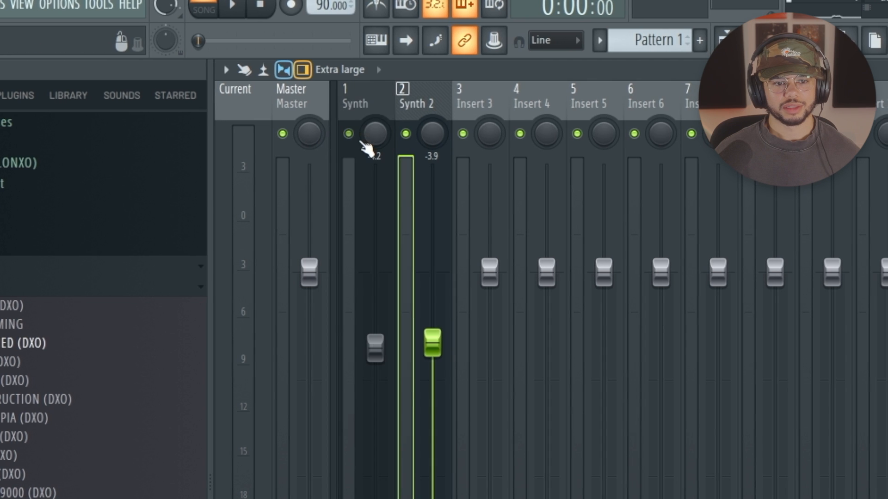
drag(368, 147, 368, 157)
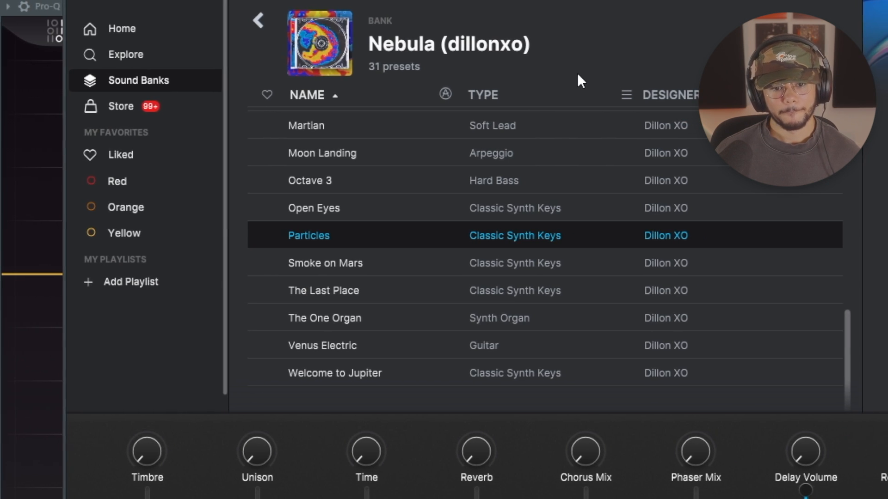
key(F6)
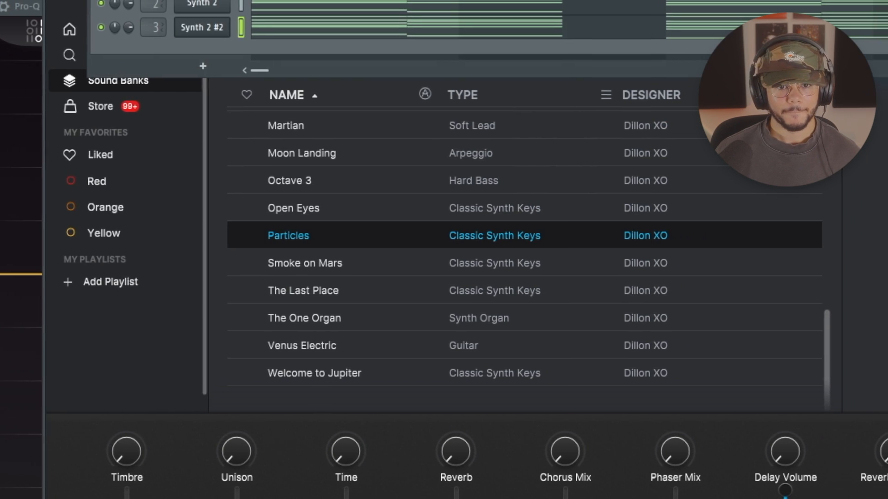
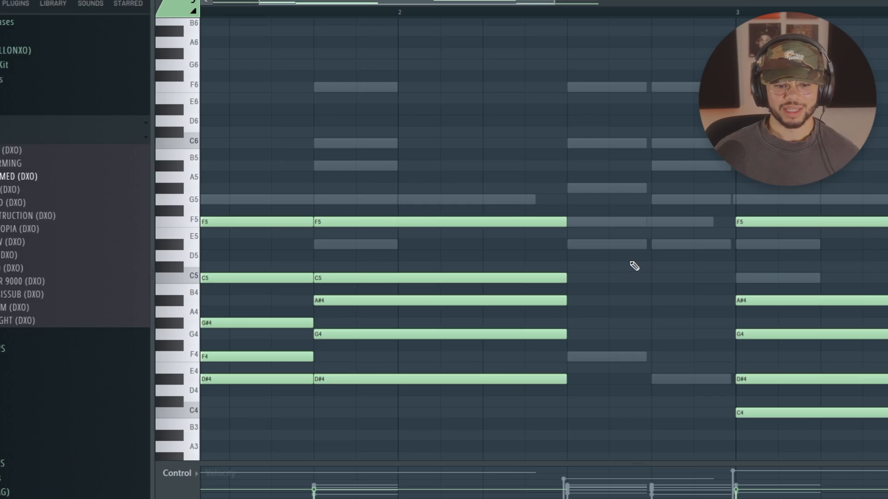
Randomize the velocity levels of all chord notes with the bipolar option, leaving pattern generation off
drag(479, 2, 434, 2)
scroll(524, 183, down, 3)
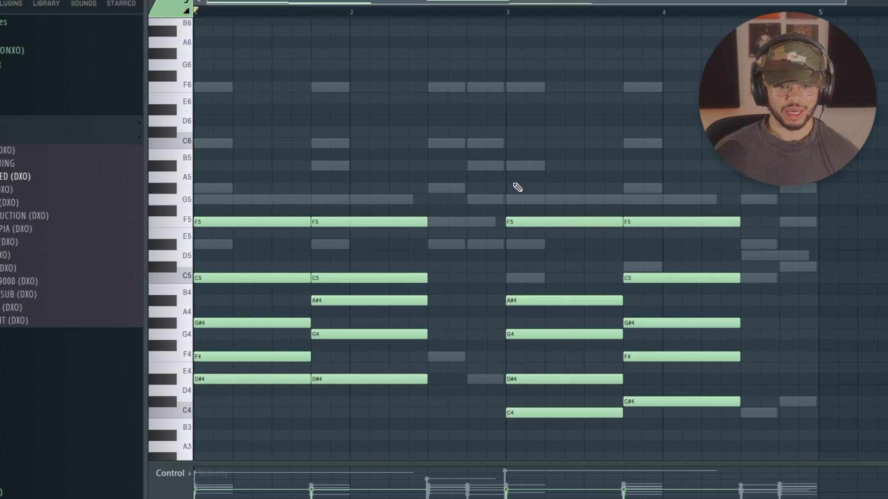
key(alt+r)
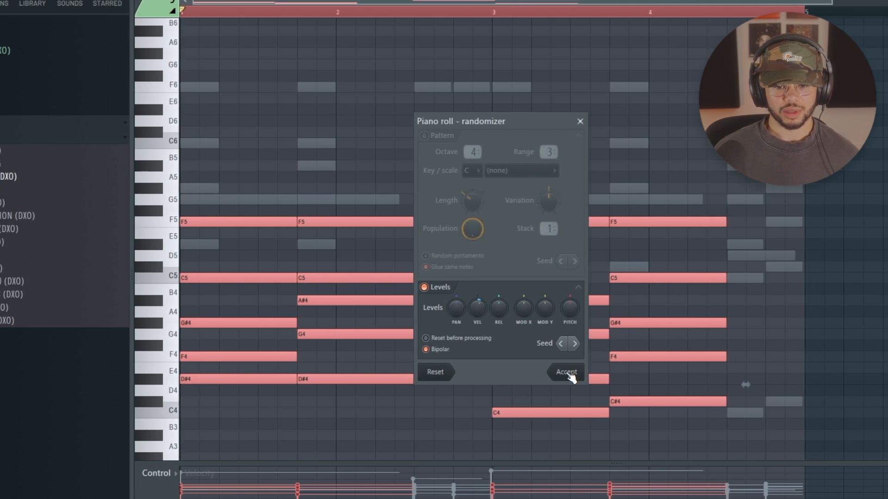
click(567, 373)
Shorten the notes of the first and second upper chords slightly, leaving a small gap after each chord
scroll(343, 241, up, 3)
ctrl+click(352, 165)
scroll(336, 172, down, 3)
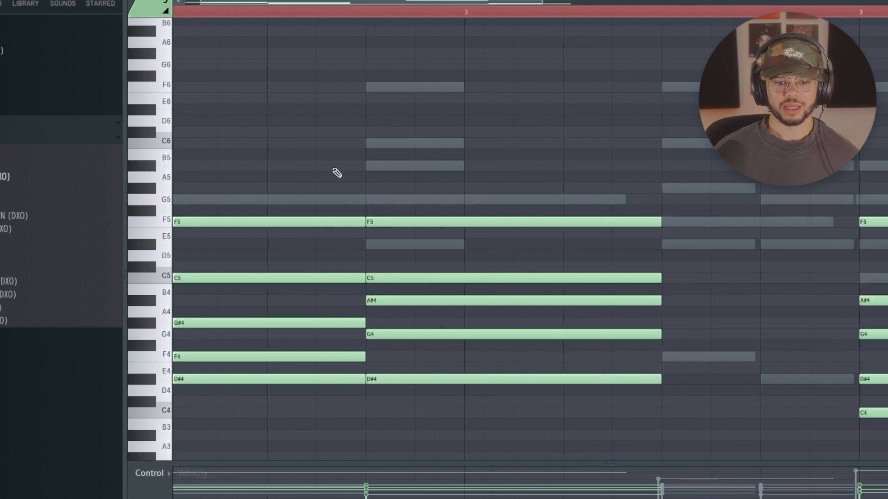
drag(293, 172, 252, 420)
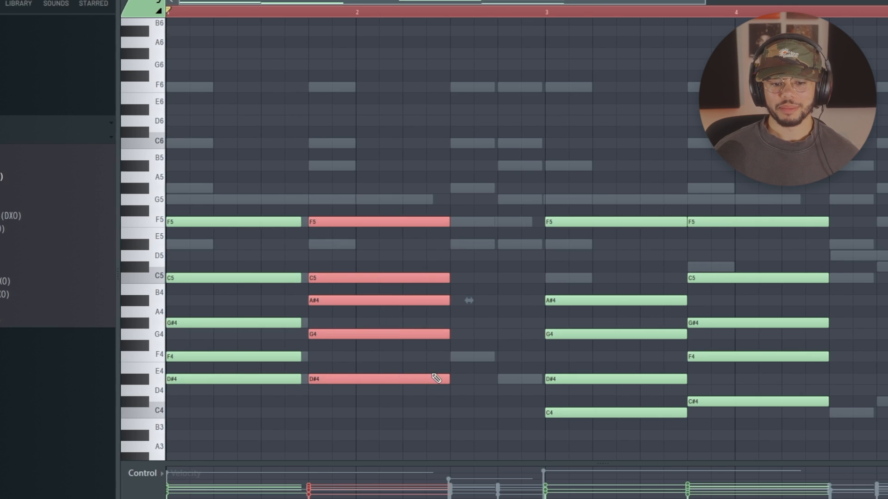
drag(439, 376, 437, 376)
ctrl+click(537, 227)
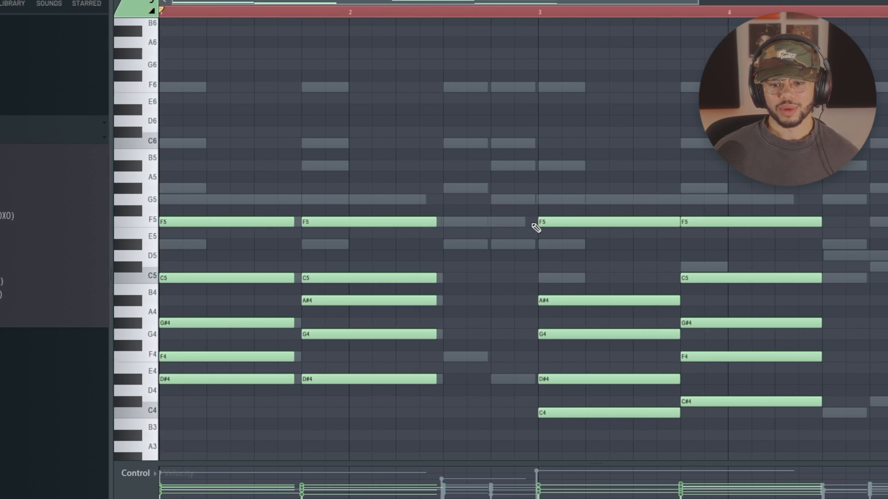
scroll(446, 219, down, 4)
scroll(278, 217, up, 3)
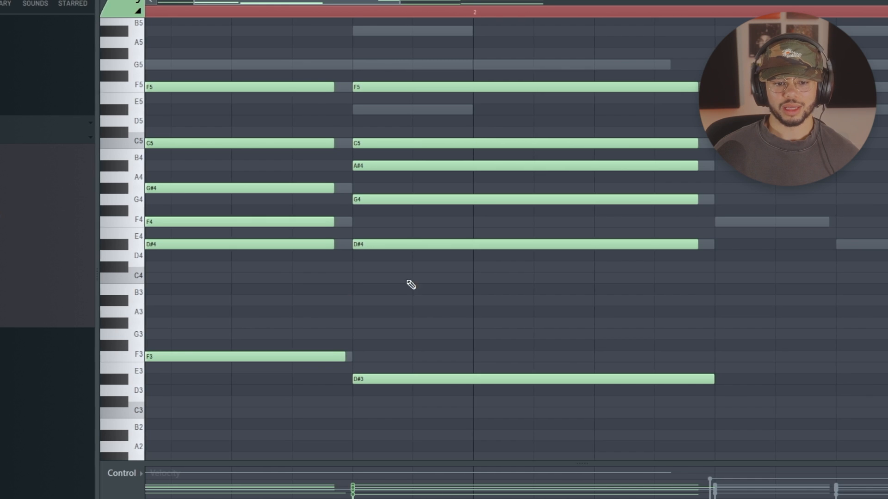
scroll(353, 268, down, 3)
scroll(252, 218, up, 5)
drag(245, 3, 218, 3)
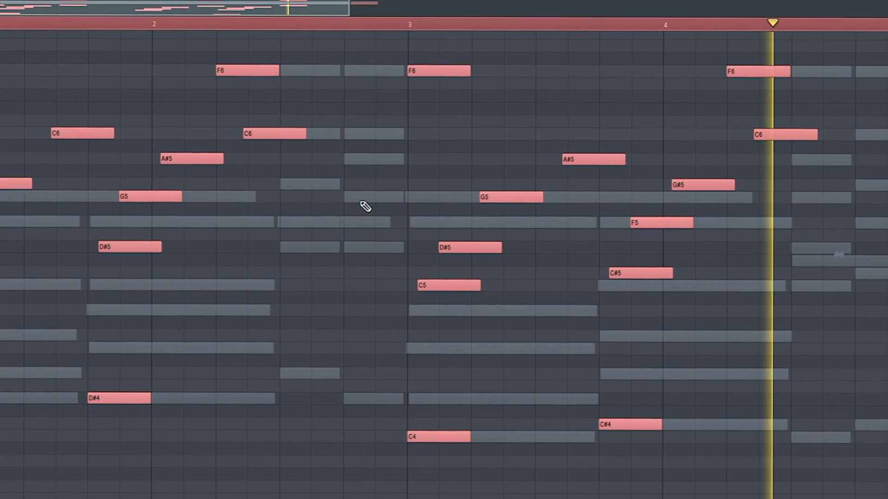
scroll(306, 209, down, 3)
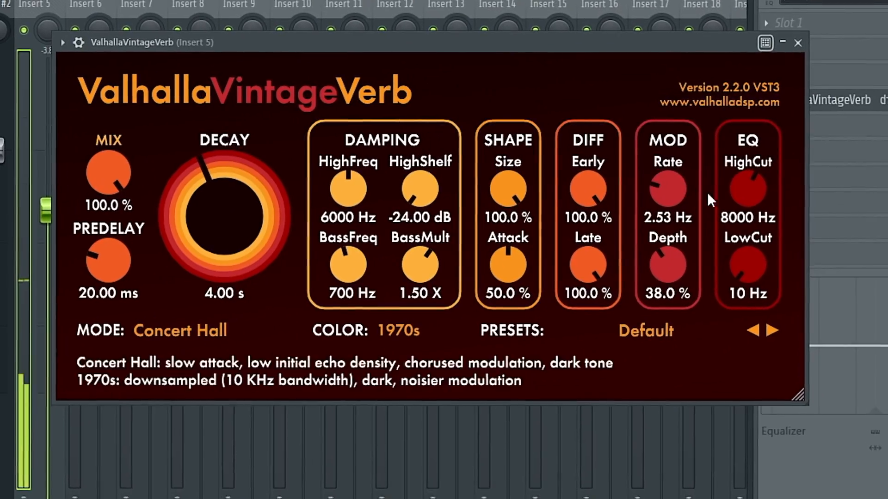
In ValhallaVintageVerb on Insert 5, set the low cut to 350 Hz and the high cut to 7550 Hz, and adjust the predelay
drag(750, 267, 760, 224)
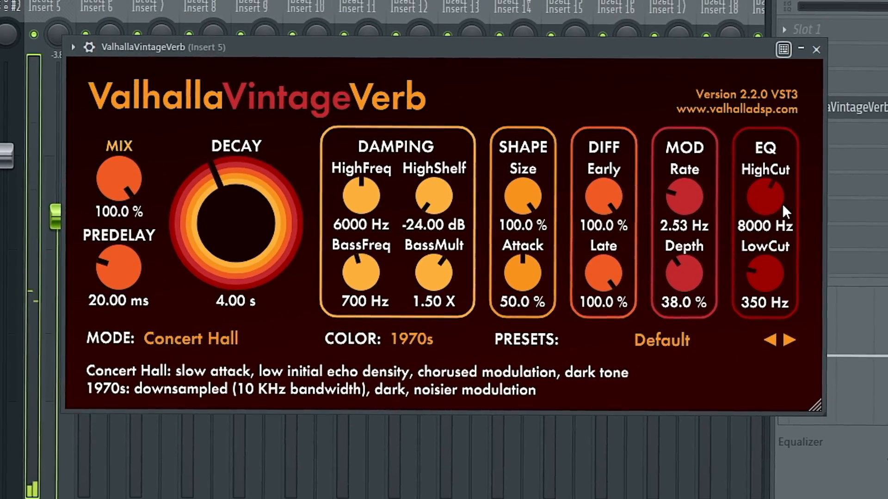
drag(767, 189, 767, 196)
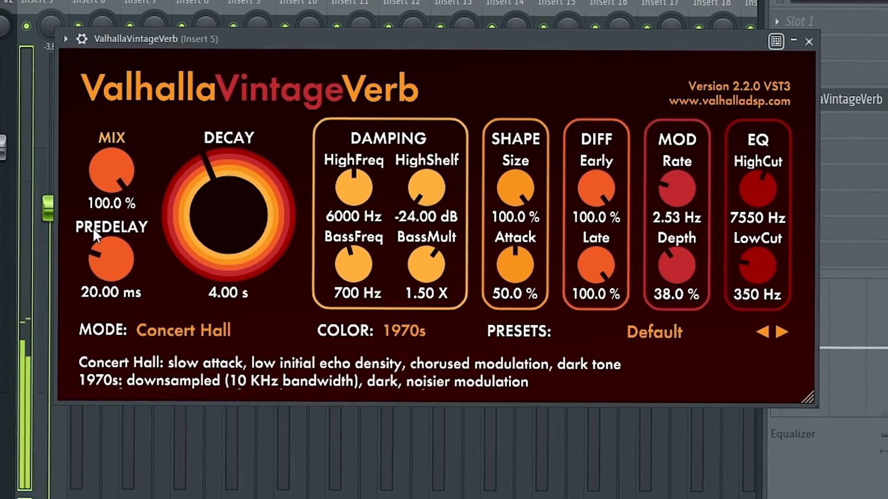
drag(94, 244, 96, 283)
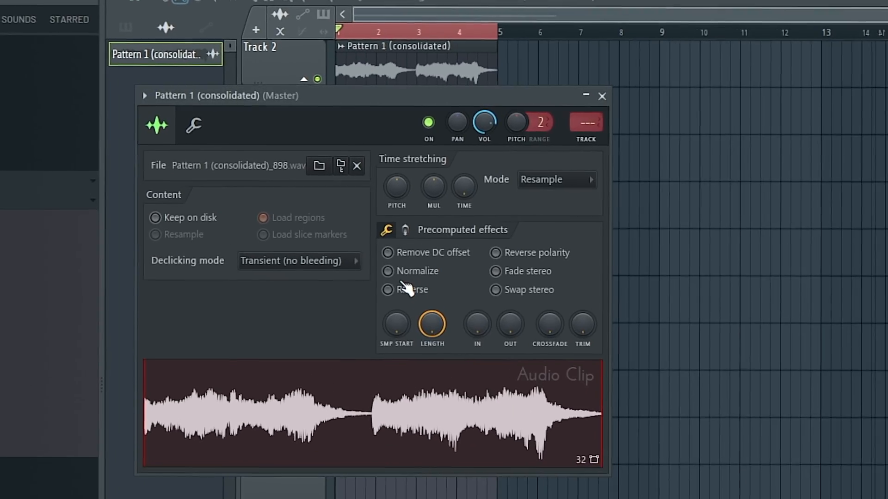
Reverse the consolidated Pattern 1 audio clip, and add a unique copy of it at bar 1 on Track 4
click(407, 300)
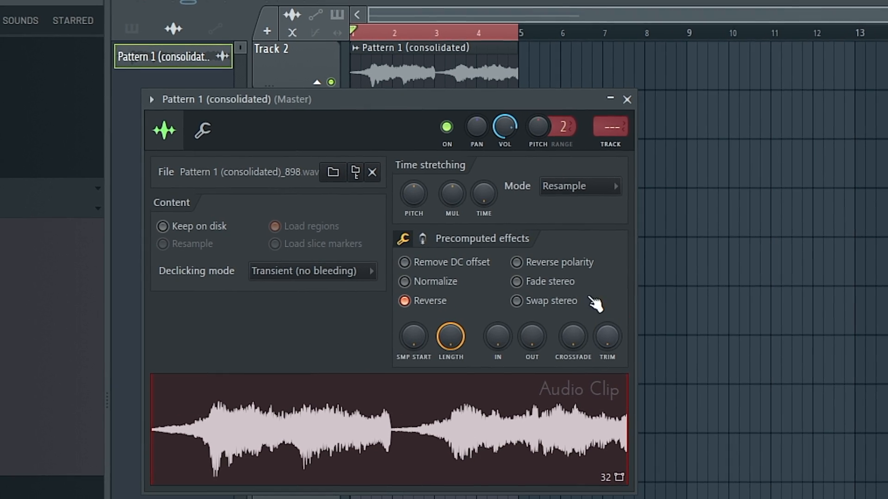
key(space)
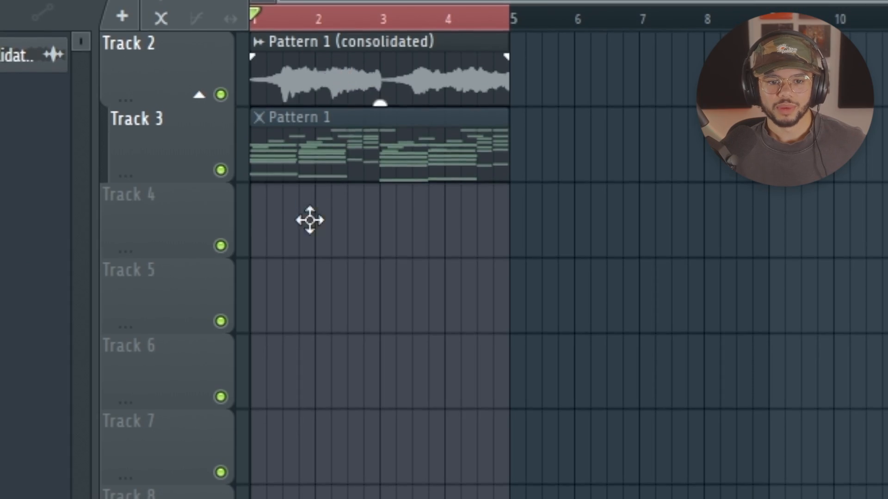
click(310, 218)
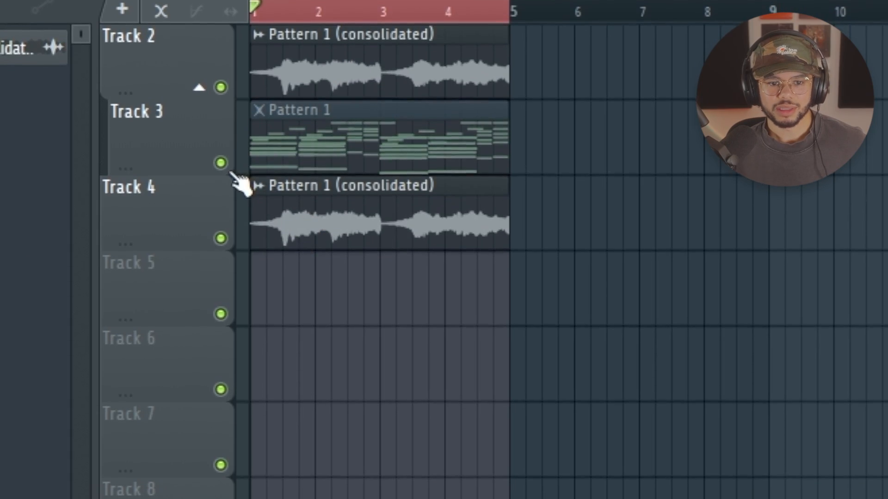
right_click(261, 198)
click(332, 443)
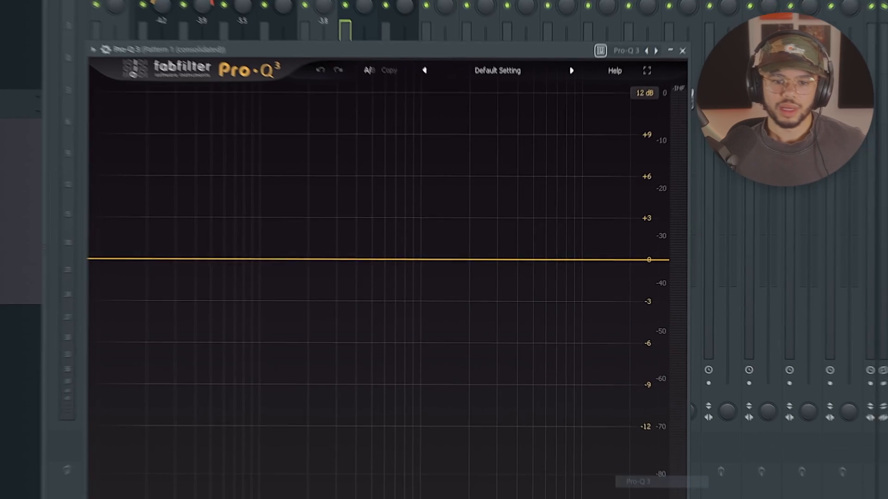
Add a 12 dB/oct low cut at about 197 Hz in the clip's Pro-Q 3, and keep Thermal on the Dreamy Lofi Piano preset
click(85, 262)
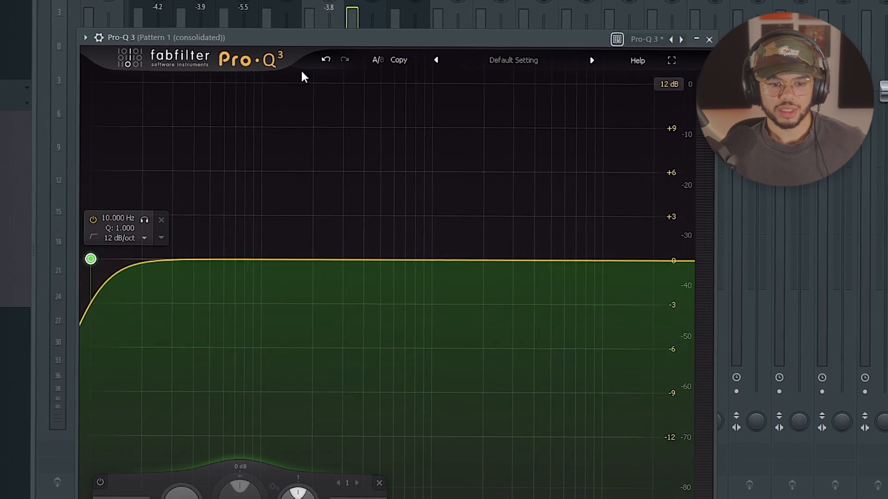
drag(85, 263, 297, 263)
drag(445, 206, 456, 206)
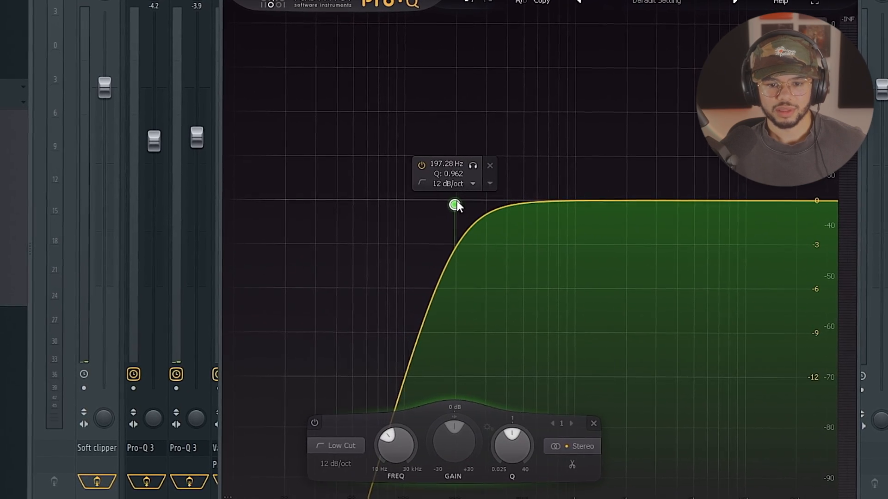
key(space)
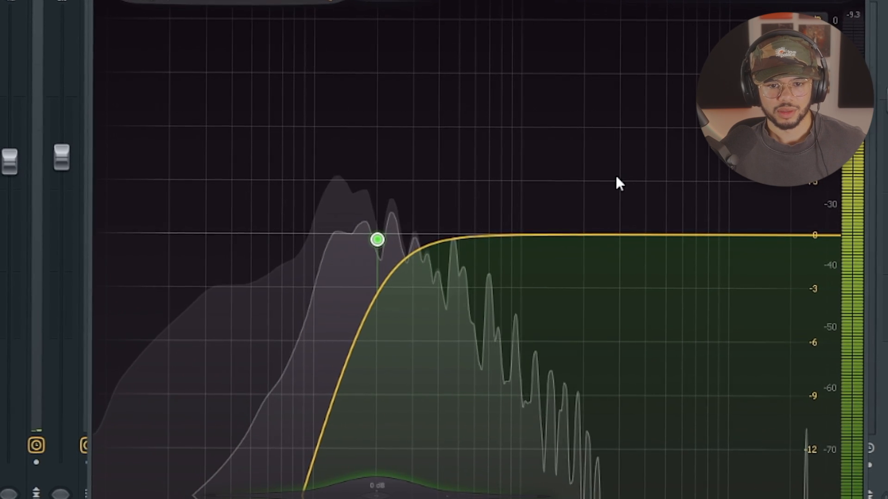
drag(443, 244, 436, 317)
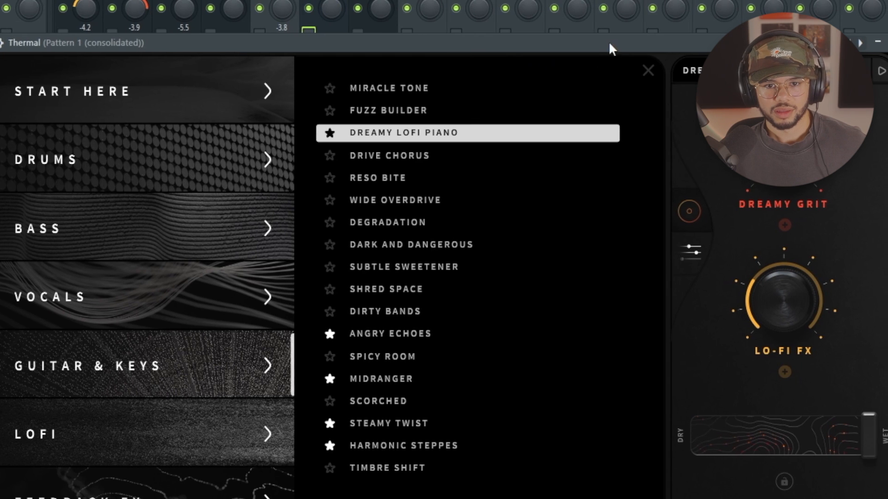
click(645, 70)
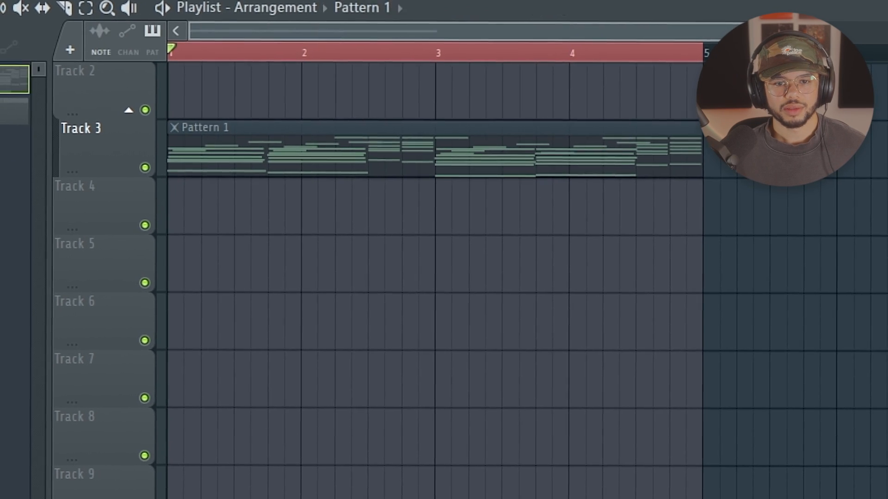
Split Pattern 1 by channel and arrange the Synth 2, Synth, Particle and Particle #2 clips on separate tracks
click(387, 9)
click(512, 75)
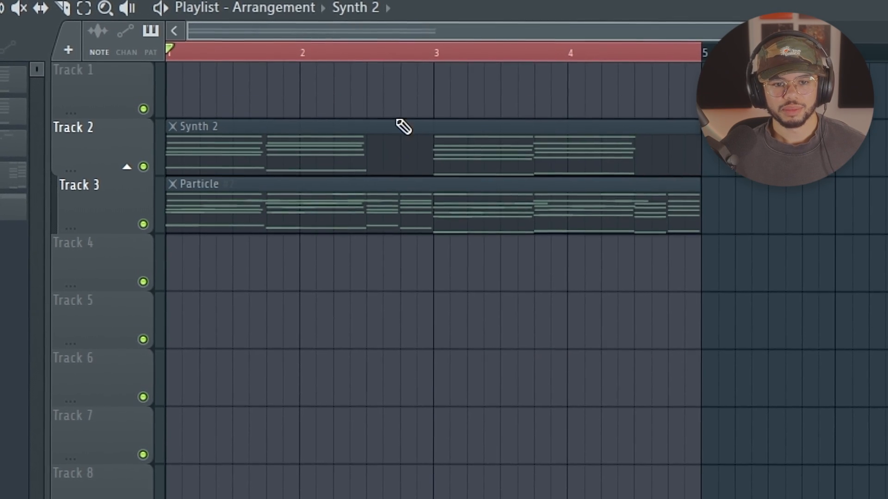
drag(319, 146, 319, 90)
click(258, 218)
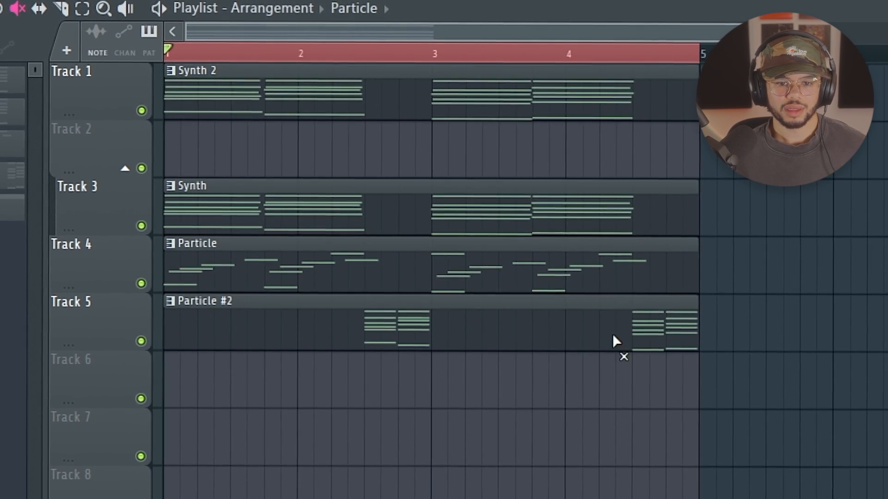
Consolidate the four channel clips into 32Bit float stereo audio with 32-point sinc resampling, and reverse the Synth 2 clip
key(p)
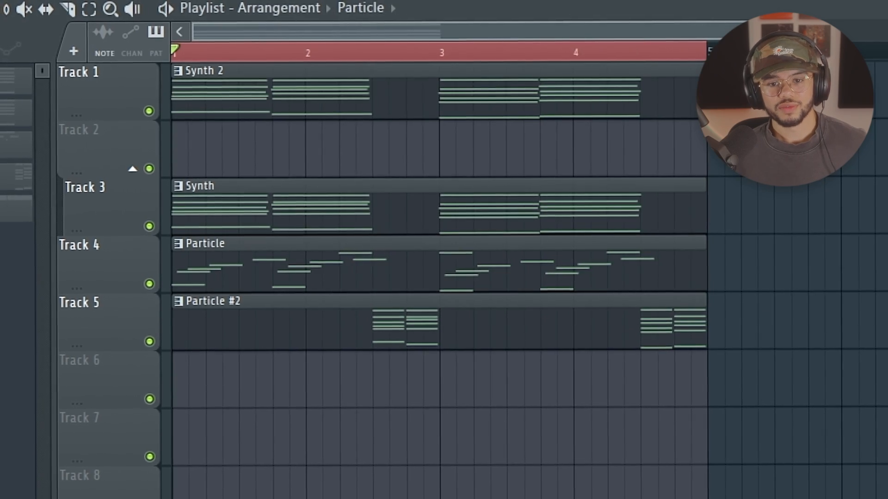
drag(702, 58, 265, 145)
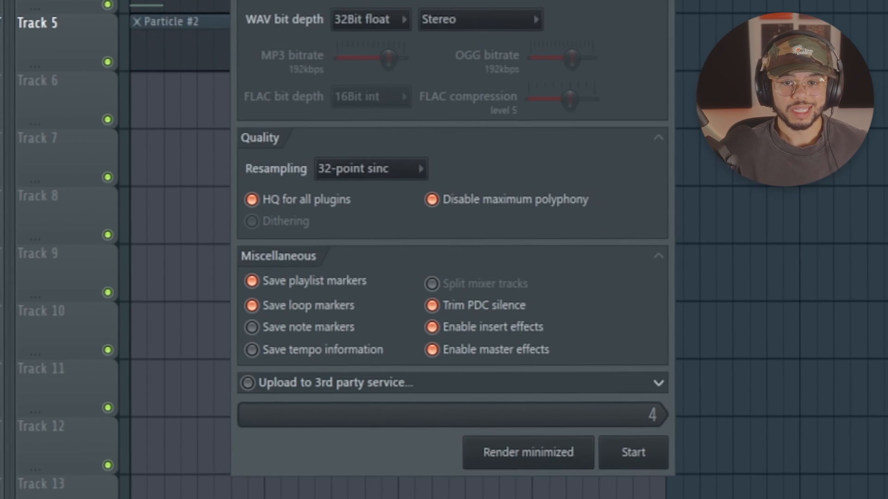
key(Return)
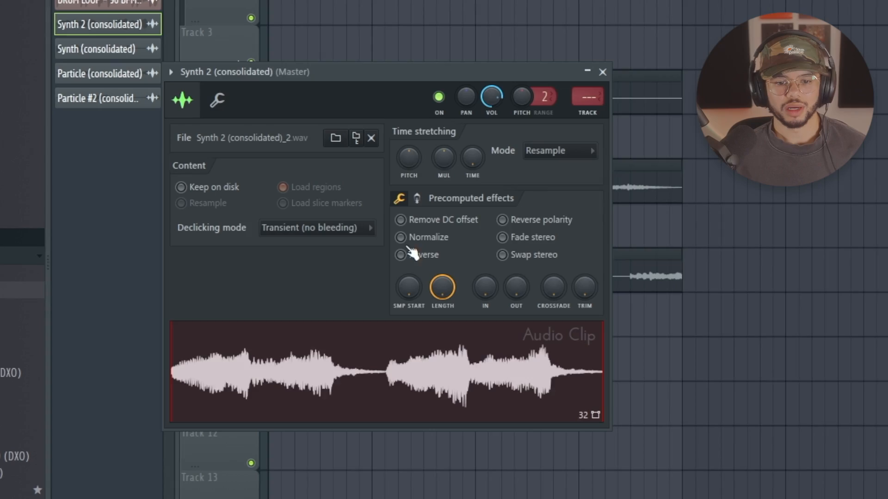
click(406, 254)
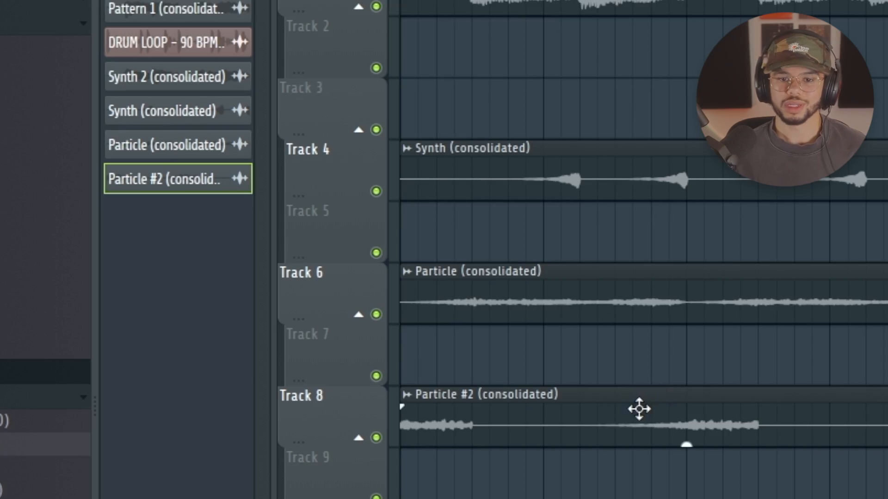
Open the Particle #2 audio clip's settings, and copy that clip to Track 9 as a unique clip
double_click(638, 408)
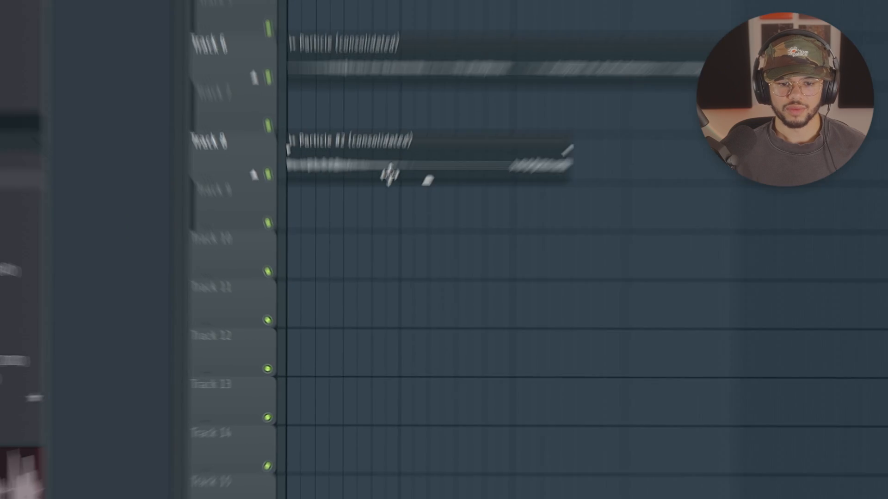
shift+drag(389, 176, 383, 171)
click(296, 134)
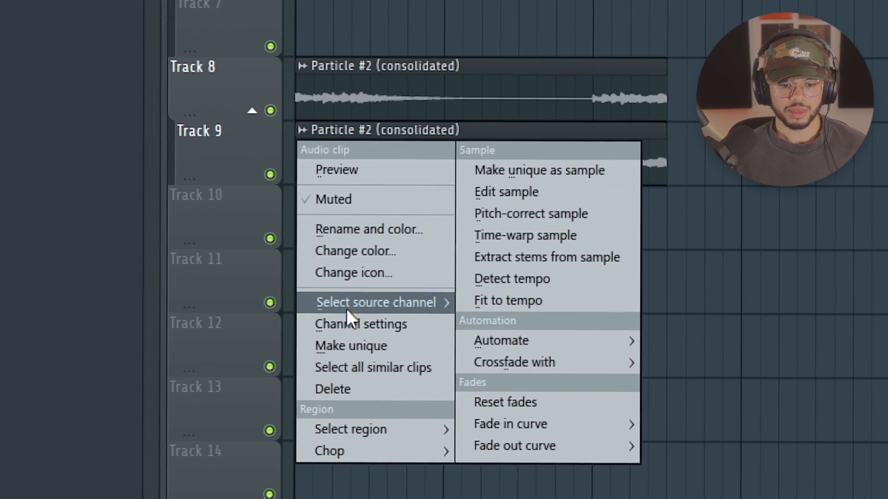
click(345, 348)
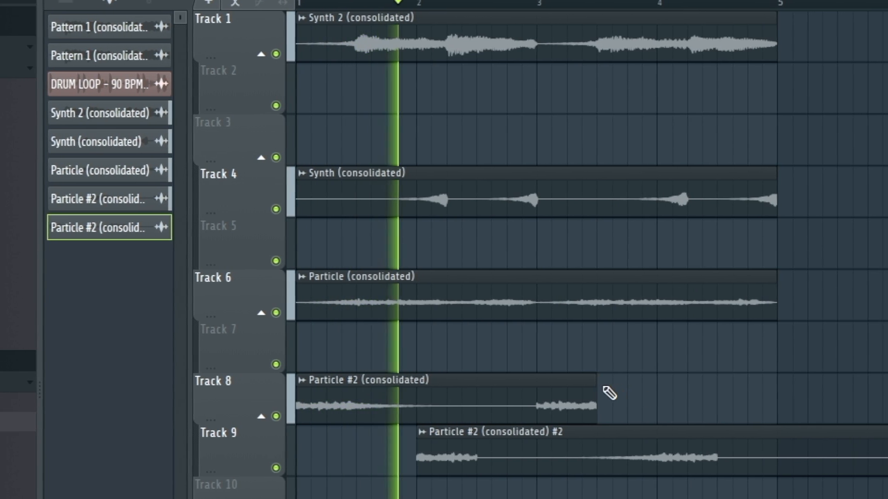
Mute both Particle #2 clips, and slice the Synth 2, Synth and Particle clips at bars 2 and 3
drag(610, 386, 635, 382)
drag(575, 382, 550, 385)
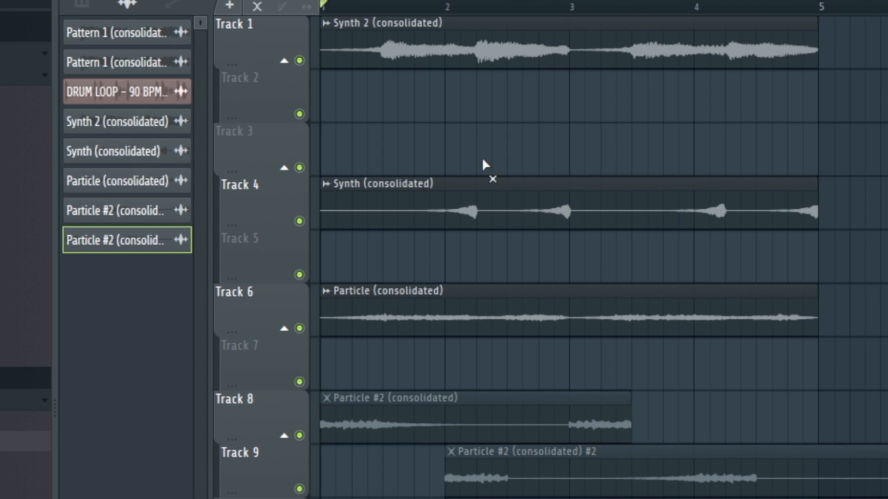
key(c)
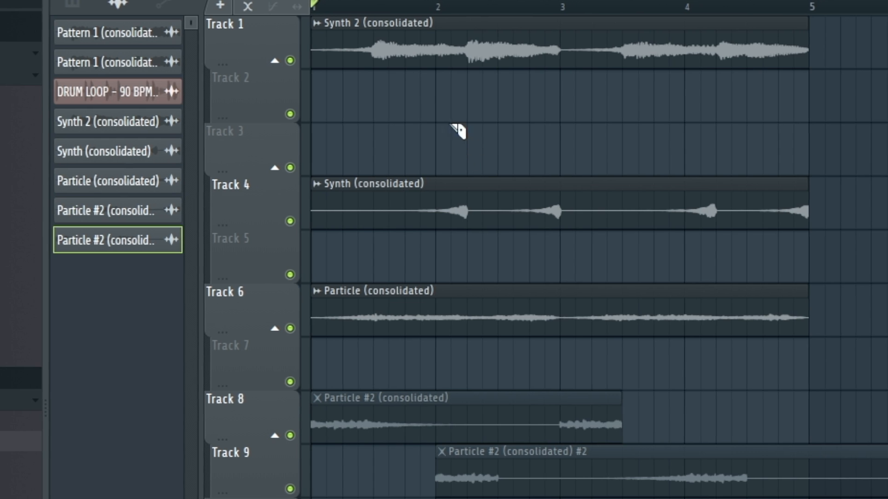
scroll(430, 125, up, 4)
drag(466, 40, 426, 372)
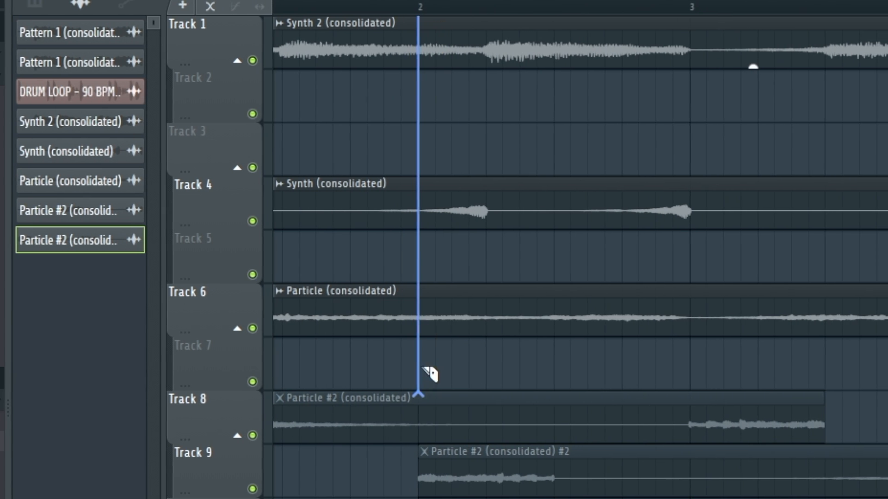
scroll(614, 292, down, 3)
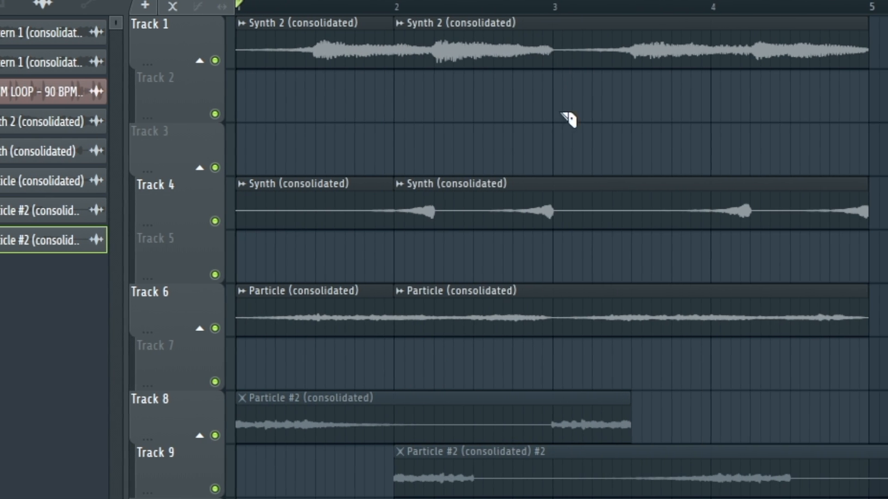
drag(562, 19, 562, 339)
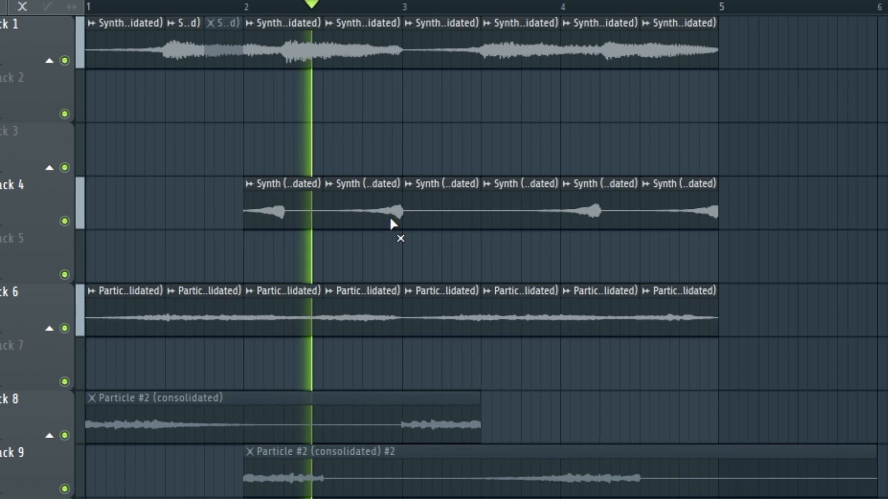
Mute Track 4's Synth slice just before bar 3 and Track 1's Synth 2 slice in the second half of bar 3
click(405, 211)
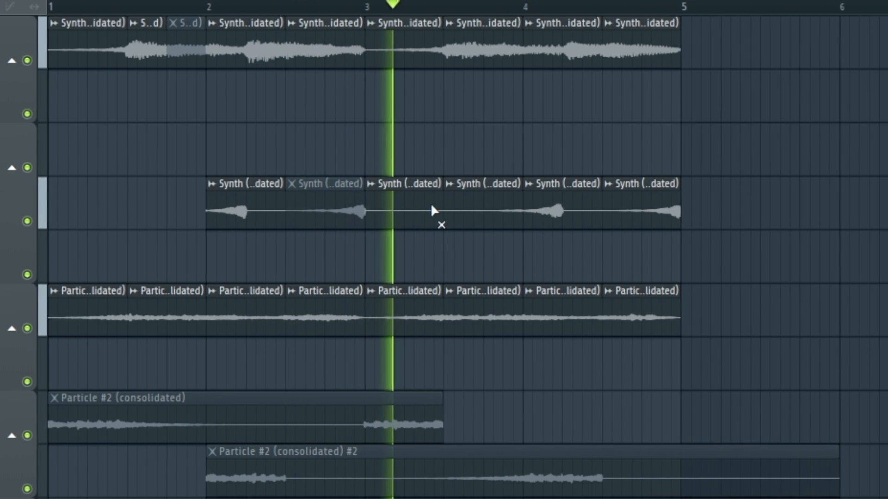
click(501, 58)
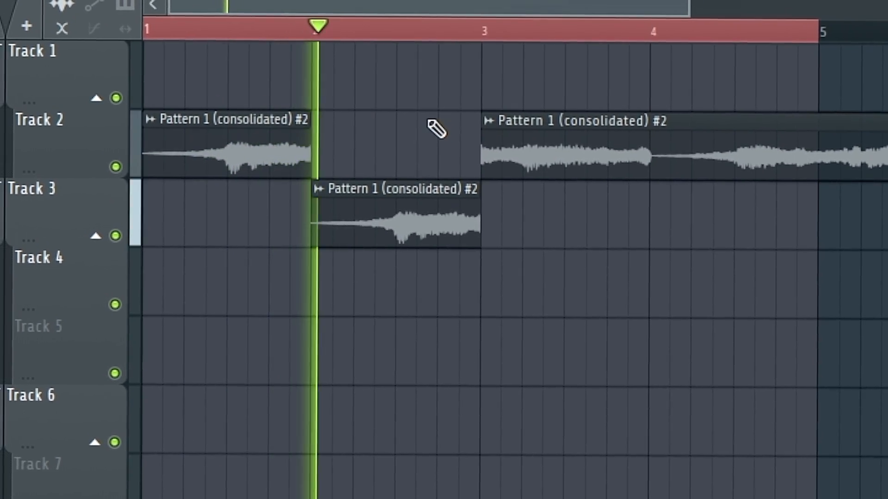
Delete the long Pattern 1 clip at bar 3, and duplicate the two clips in bars 1 and 2 into bars 3 and 4
scroll(460, 118, down, 2)
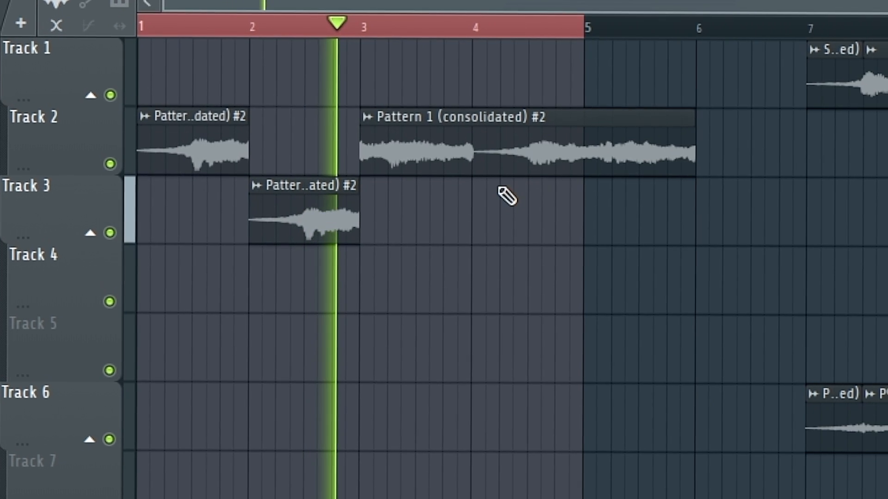
right_click(493, 168)
key(space)
drag(432, 109, 245, 241)
key(ctrl+b)
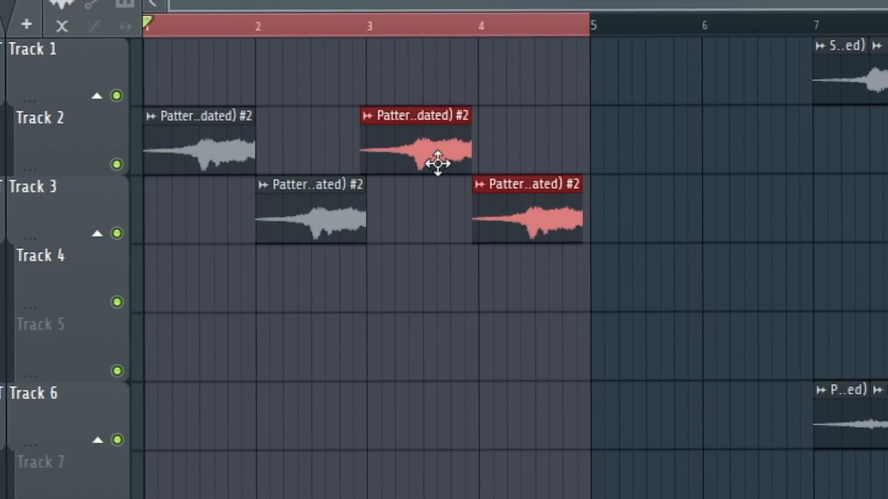
Make the duplicated Track 2 clip at bar 3 unique and open its sample settings
click(367, 119)
click(426, 346)
double_click(424, 156)
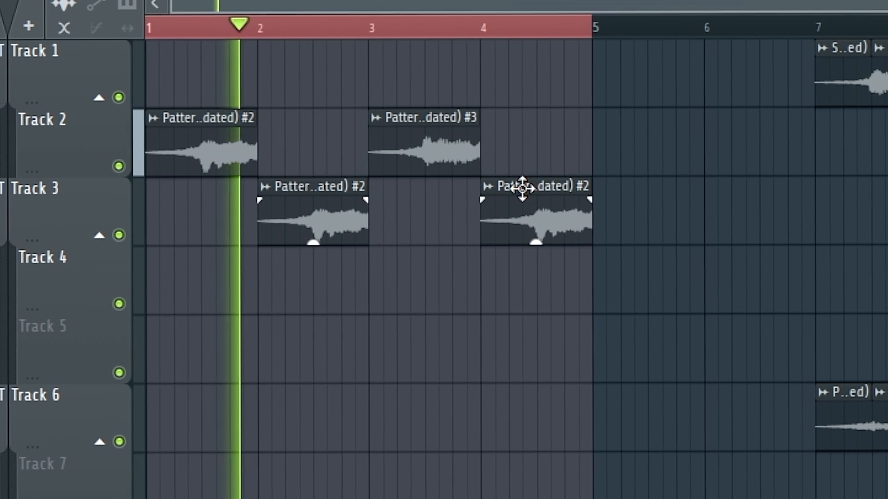
Delete the bar 4 clip on Track 3, and copy Track 2's bar 3 clip into bar 4 on the same track
right_click(505, 194)
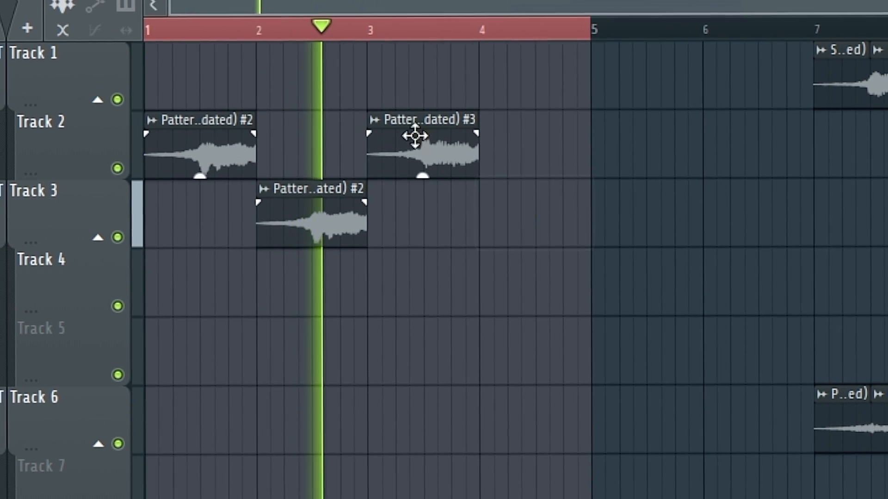
drag(409, 133, 518, 132)
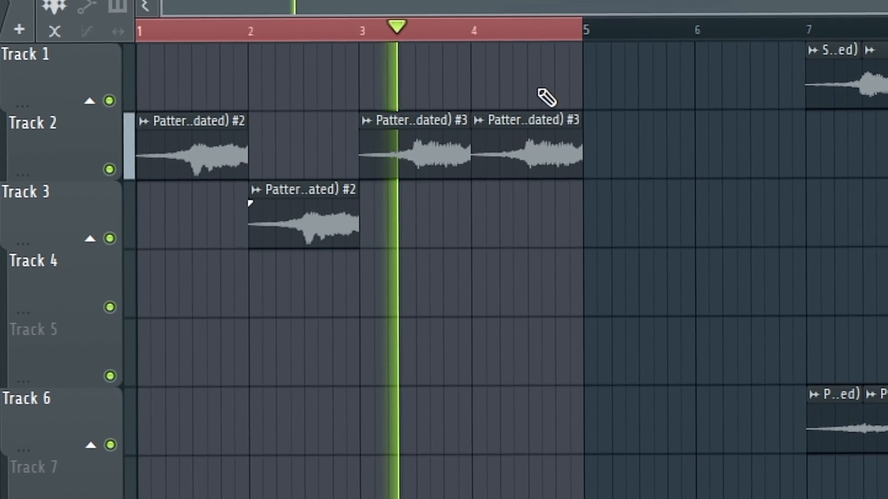